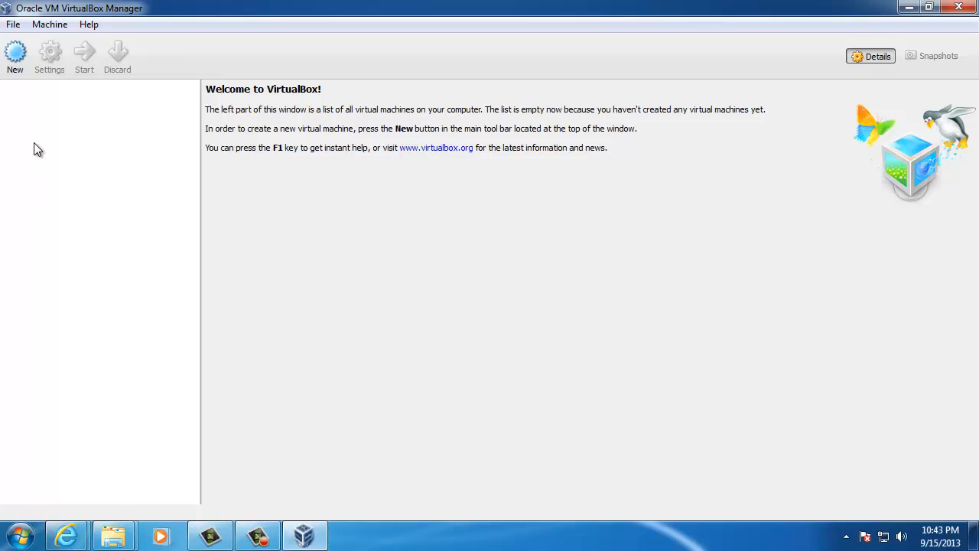
Start a new virtual machine named Test VM with type Microsoft Windows and version Windows 2008 (64 bit)
left_click(17, 54)
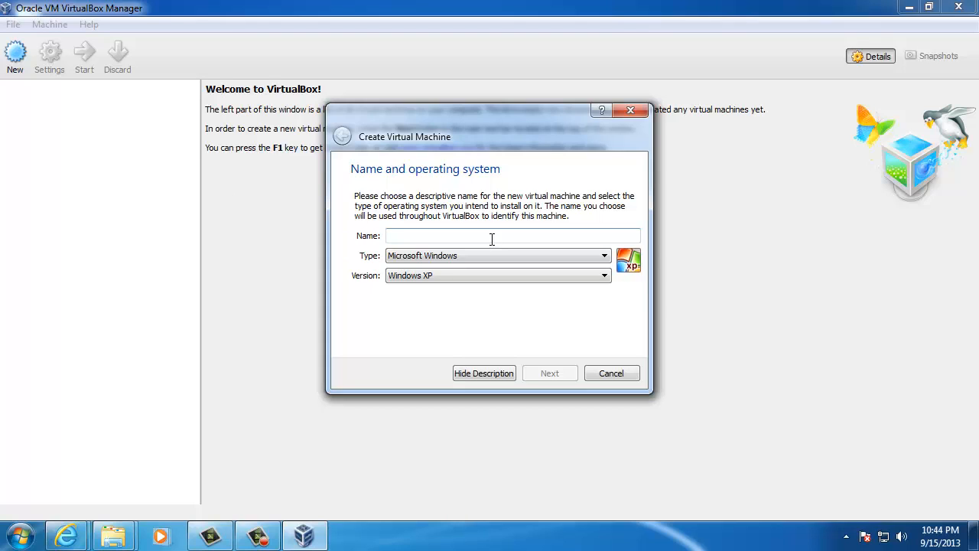
type("Tes")
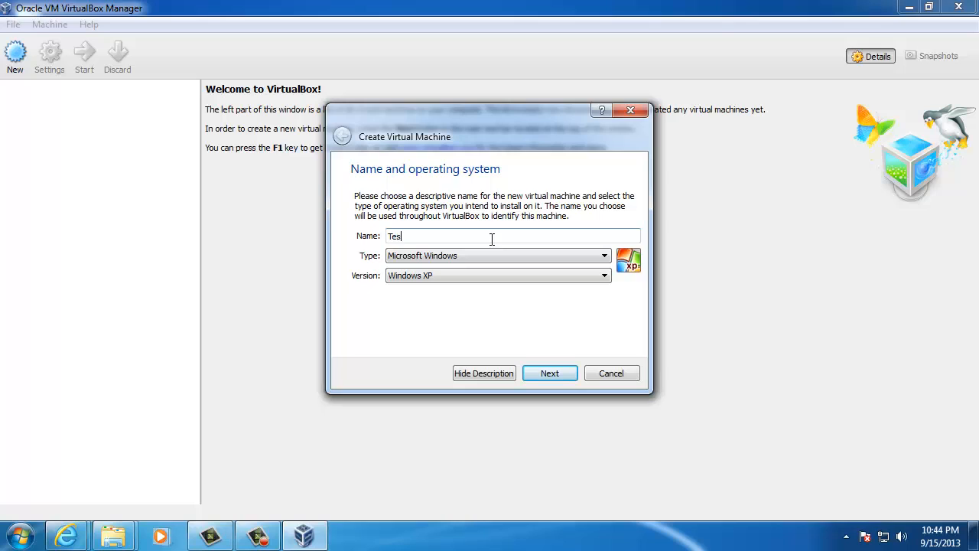
type("t VM")
key("Tab")
left_click(604, 258)
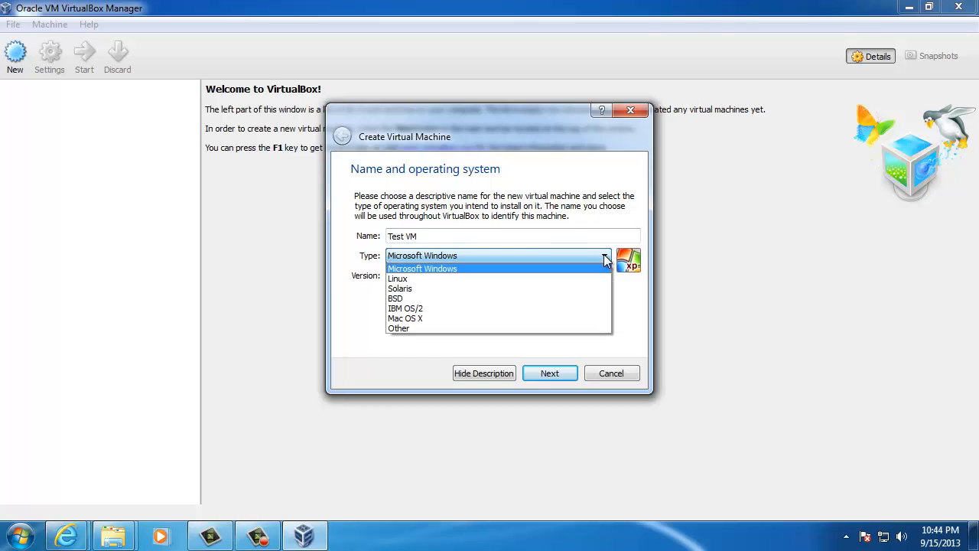
left_click(604, 257)
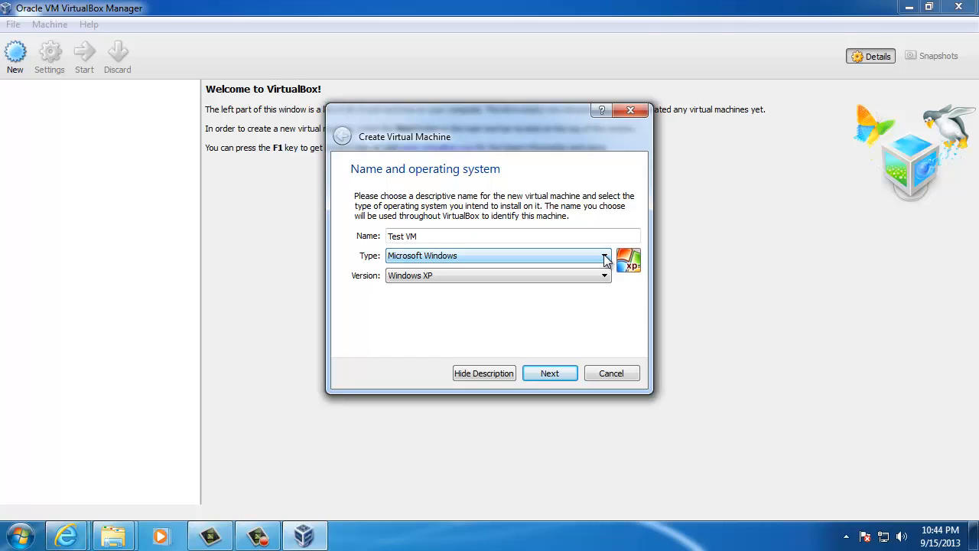
left_click(605, 276)
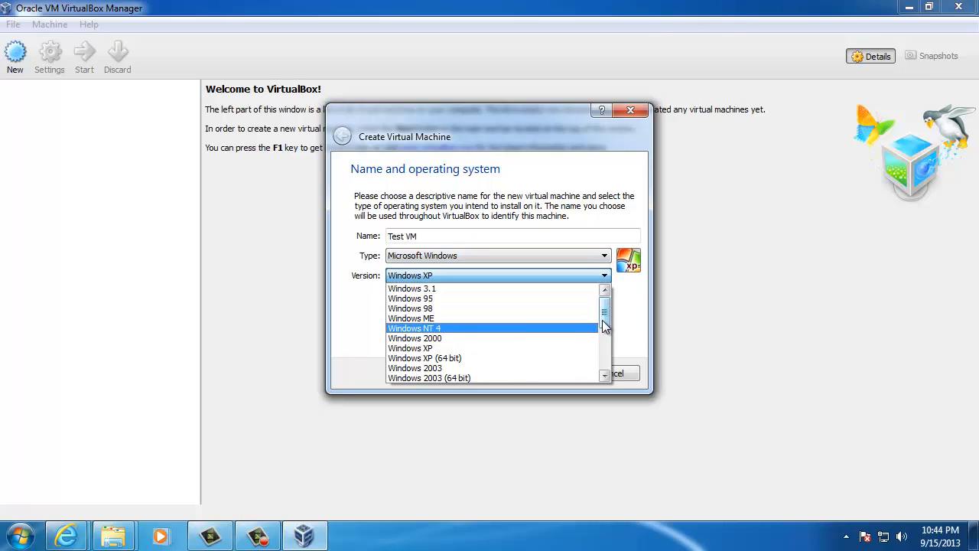
left_click_drag(607, 319, 605, 346)
left_click(449, 338)
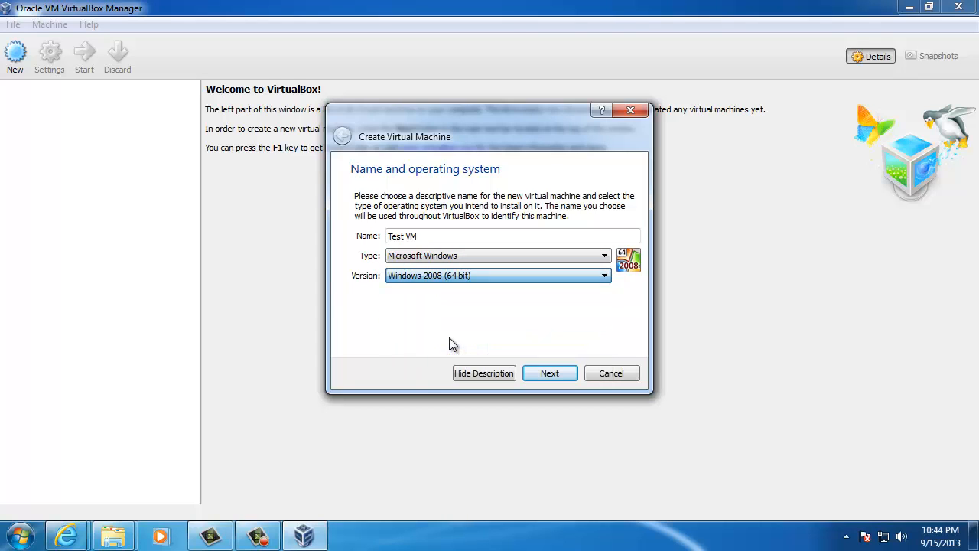
left_click(556, 373)
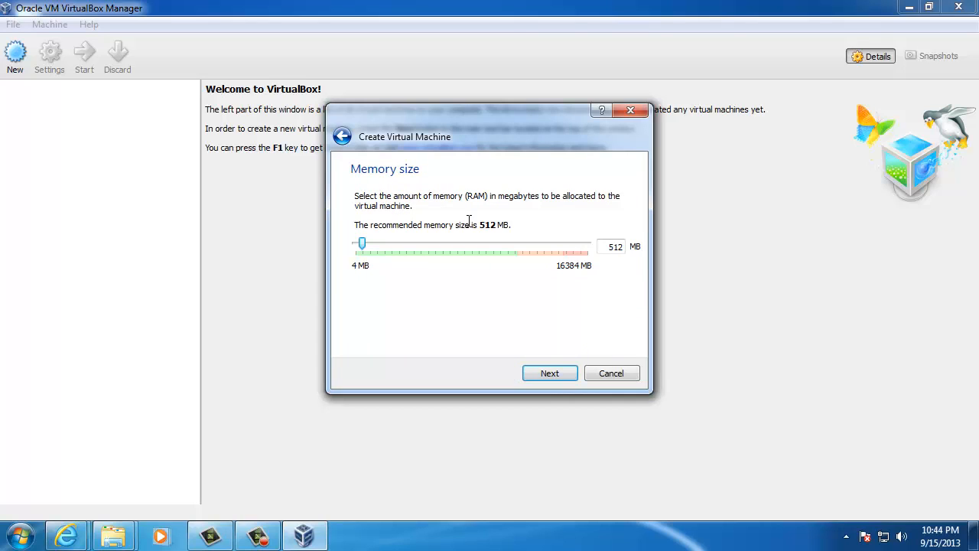
Allocate 4096 MB of memory to the new virtual machine
double_click(611, 246)
type("40")
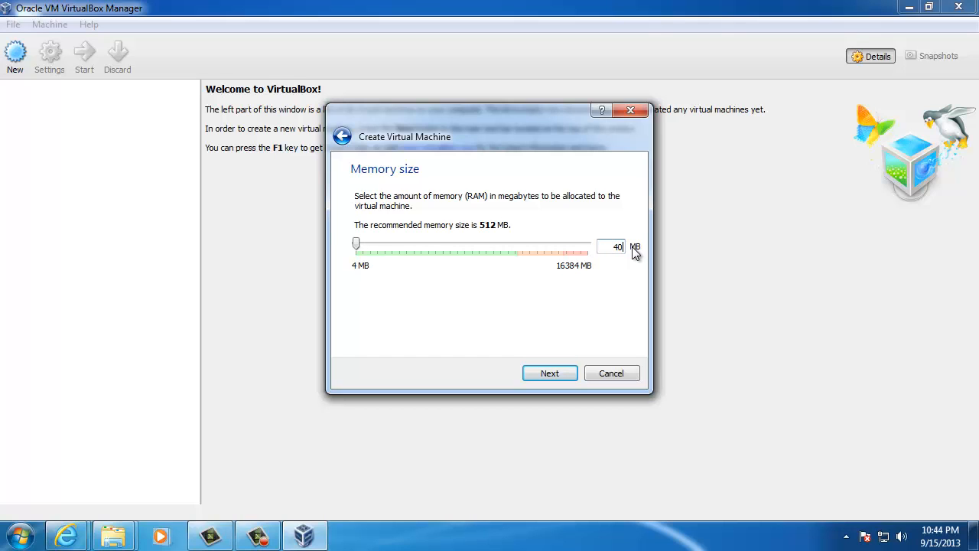
type("96")
left_click(552, 374)
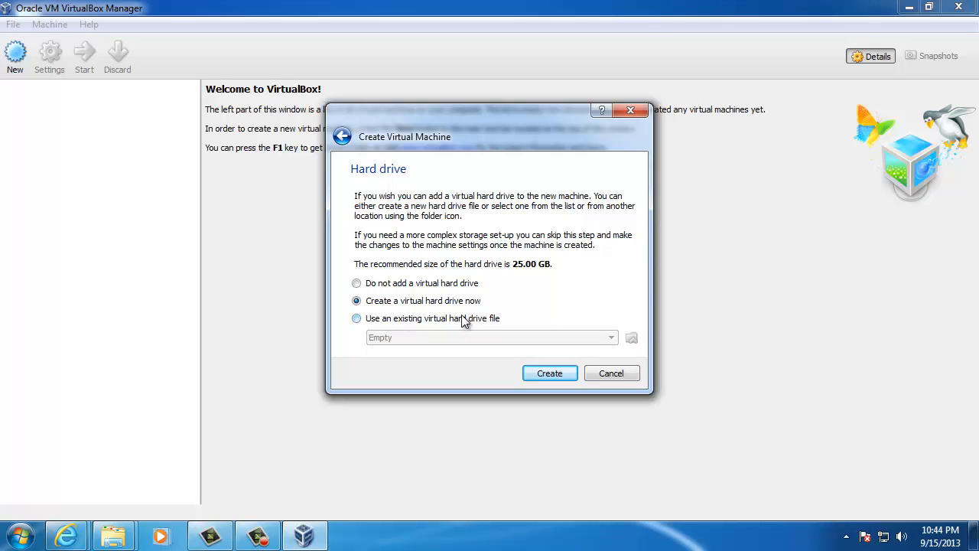
Choose to create a new virtual hard drive as a dynamically allocated VDI (VirtualBox Disk Image)
left_click(562, 374)
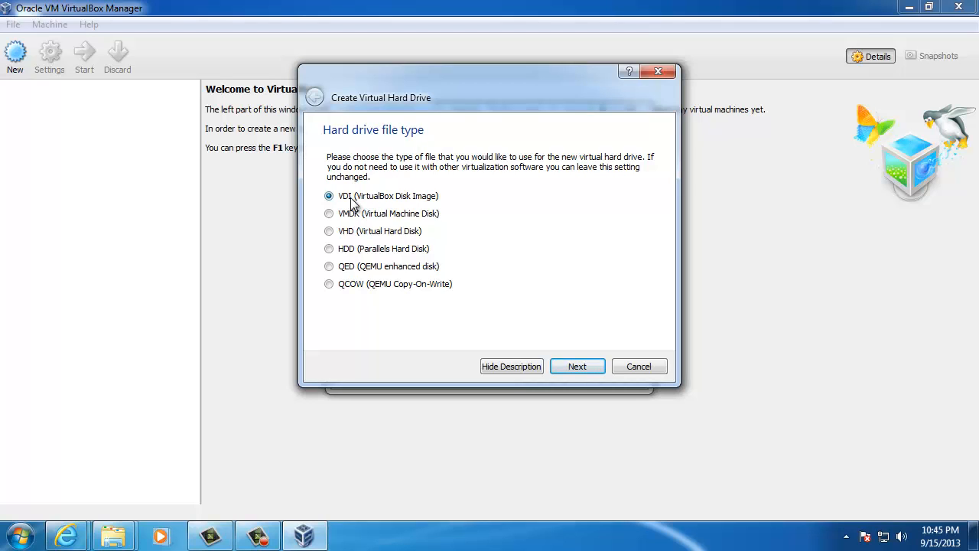
left_click(578, 365)
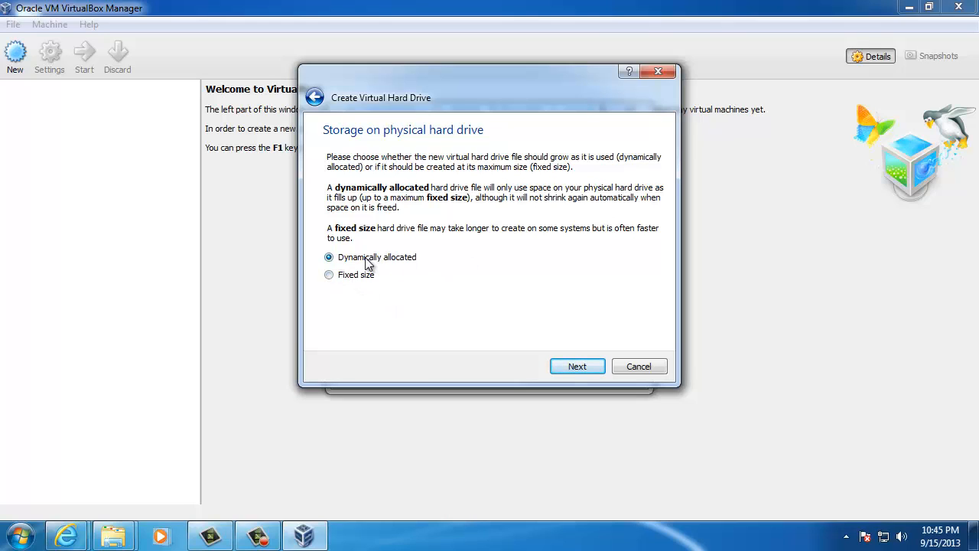
left_click(585, 364)
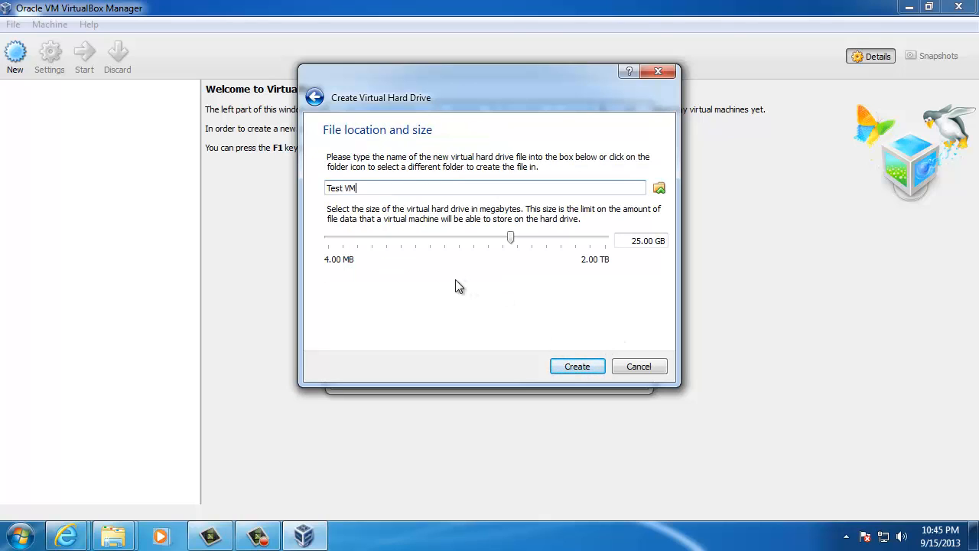
Create the 40 GB virtual hard drive as Test VM in the VM Files folder on Local Disk (F:)
double_click(640, 241)
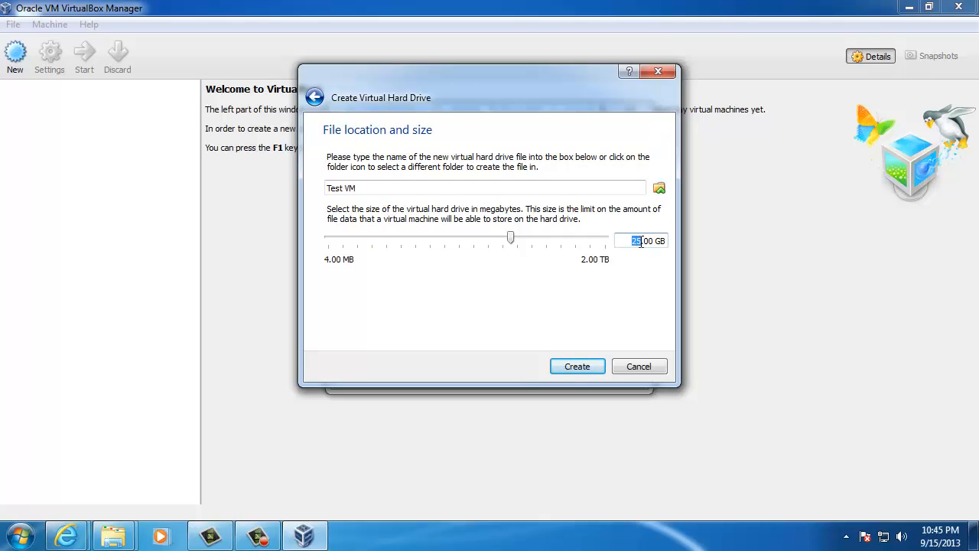
type("40")
left_click(662, 190)
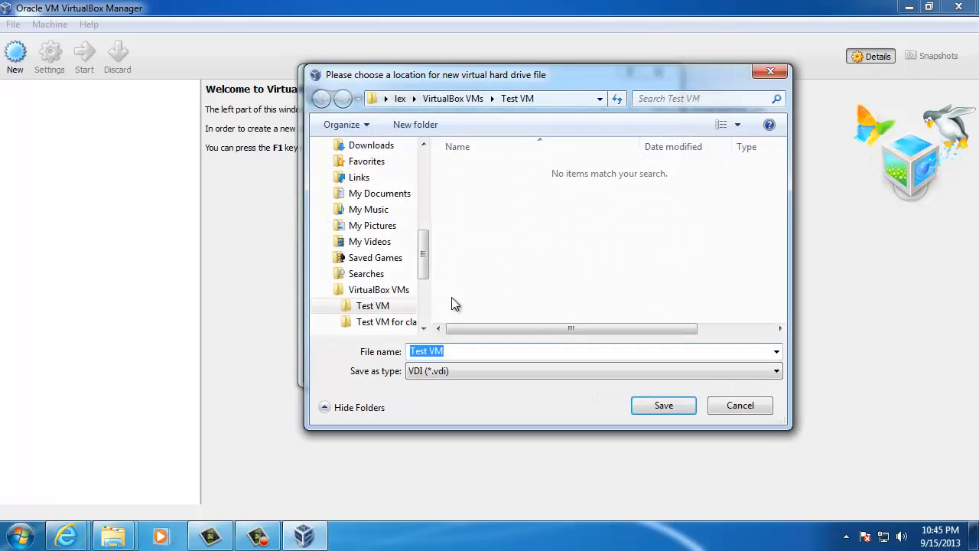
left_click_drag(422, 257, 422, 310)
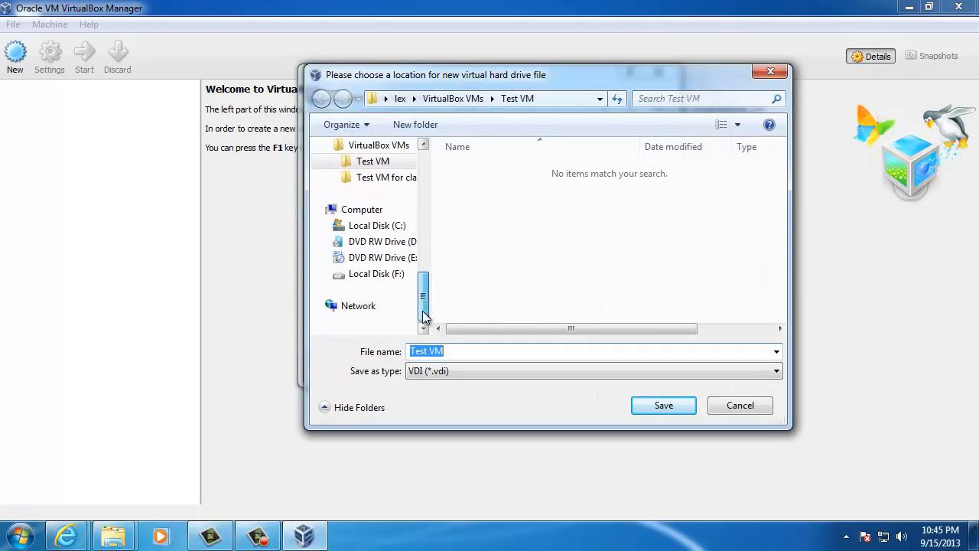
left_click(388, 275)
left_click(473, 184)
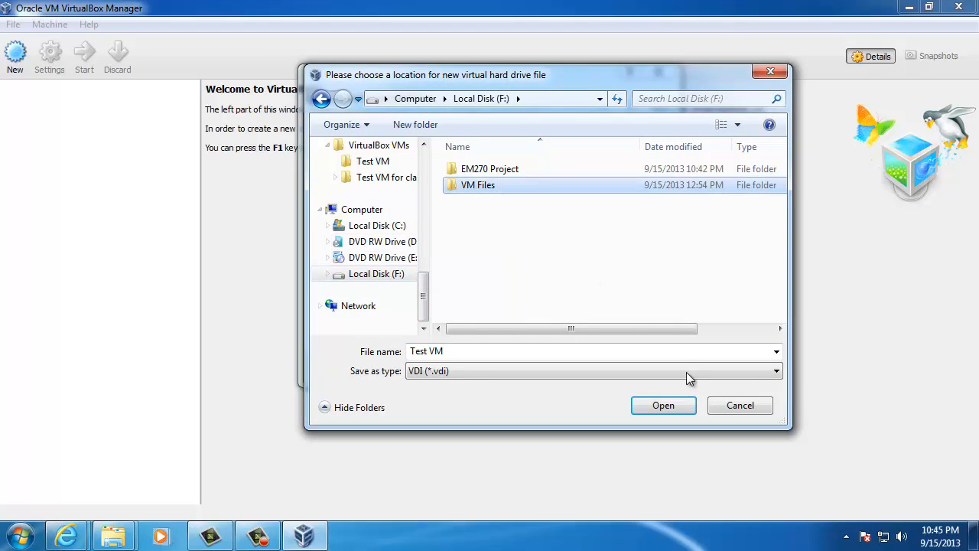
left_click(664, 405)
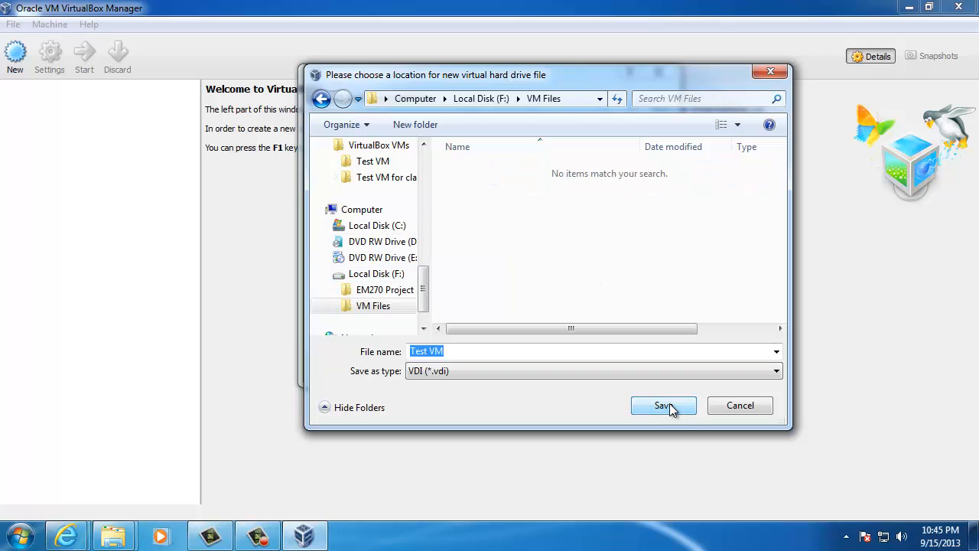
left_click(669, 404)
left_click(581, 366)
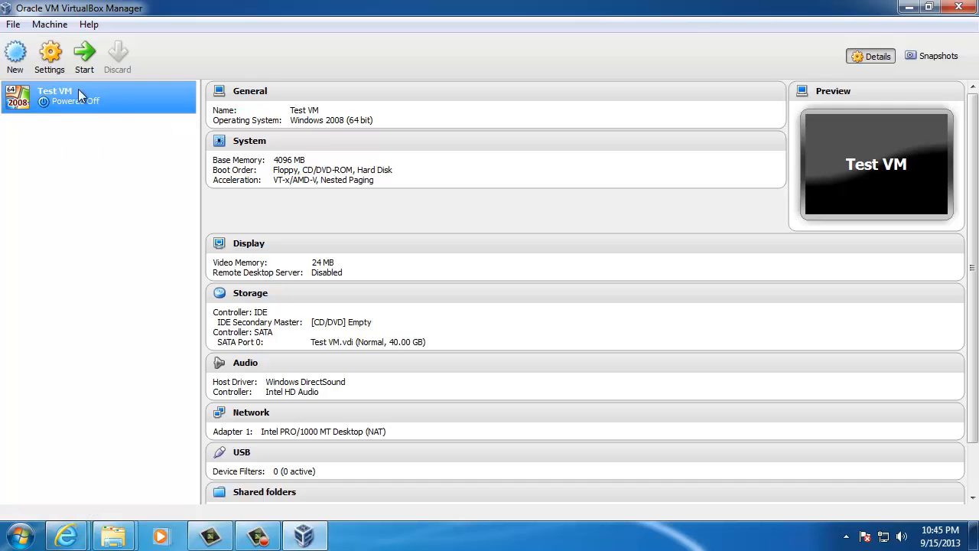
In Test VM's storage settings, attach Host Drive 'D:' to the empty CD/DVD drive with Passthrough enabled
left_click(48, 65)
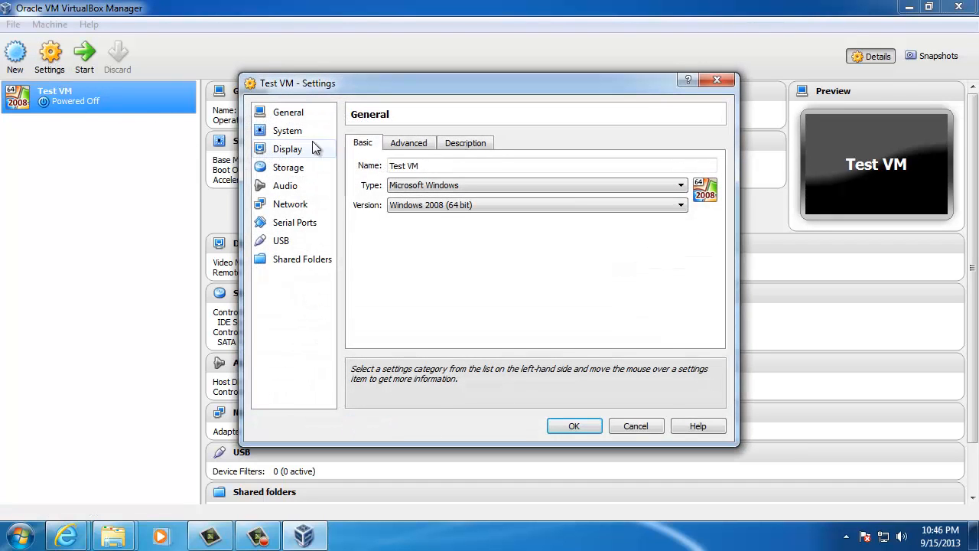
left_click(295, 166)
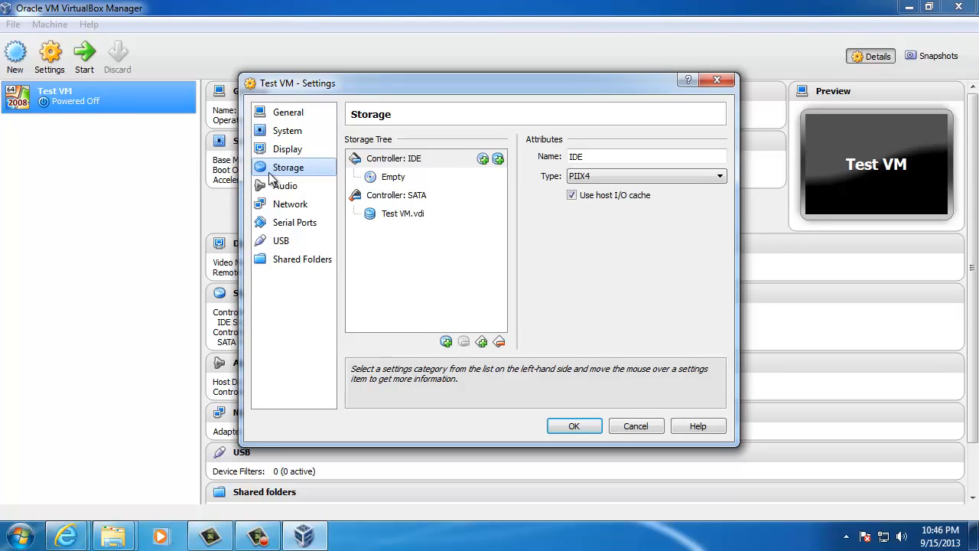
left_click(391, 176)
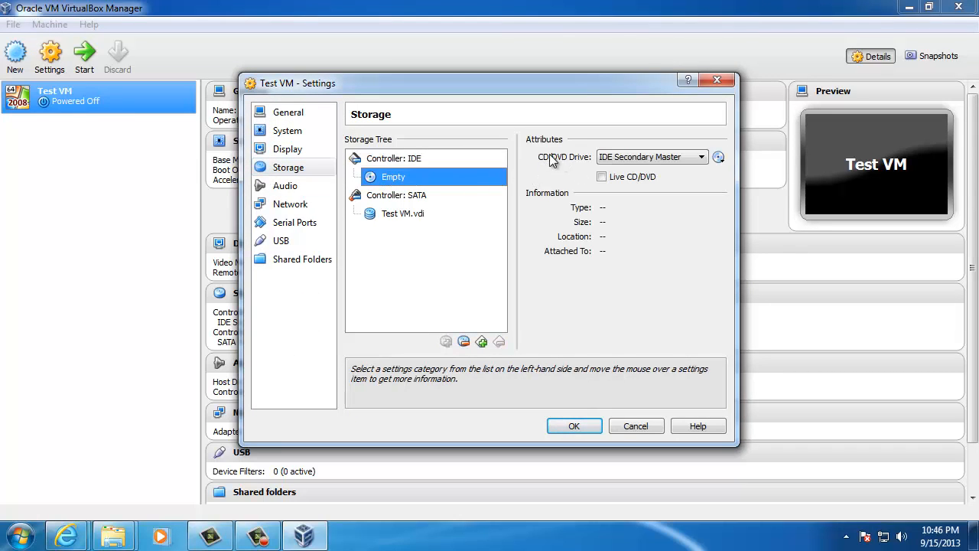
left_click(719, 157)
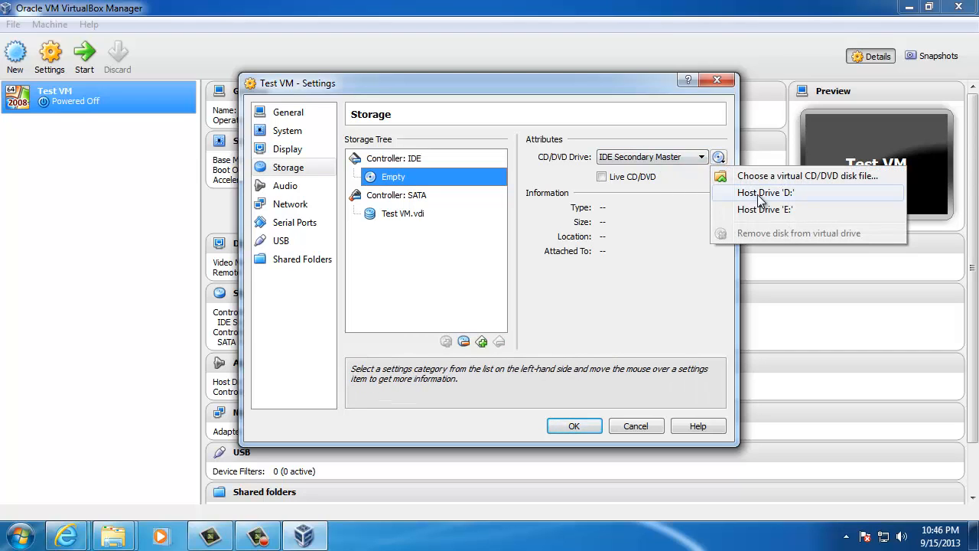
left_click(778, 196)
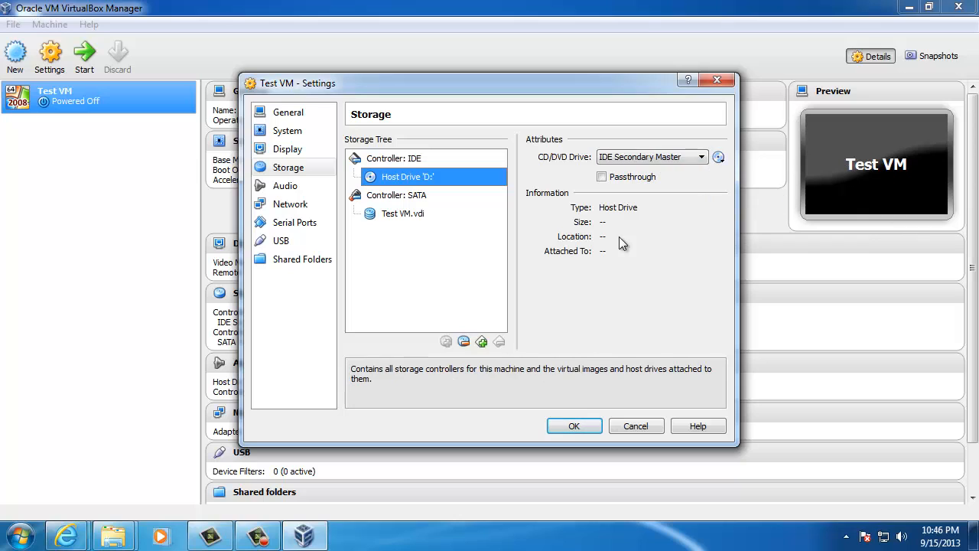
left_click(602, 177)
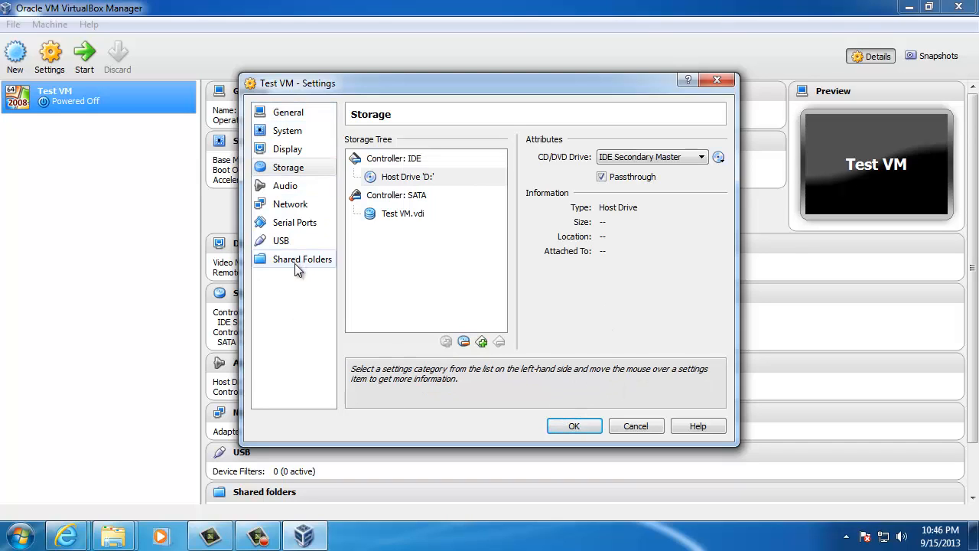
left_click(574, 427)
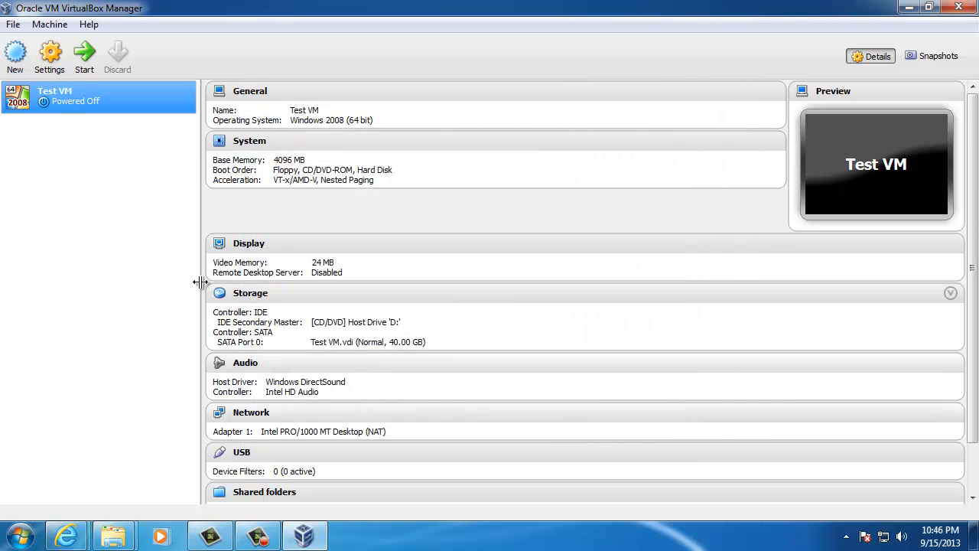
Start Test VM, dismiss the keyboard capture information, and maximize the virtual machine's window
left_click(85, 61)
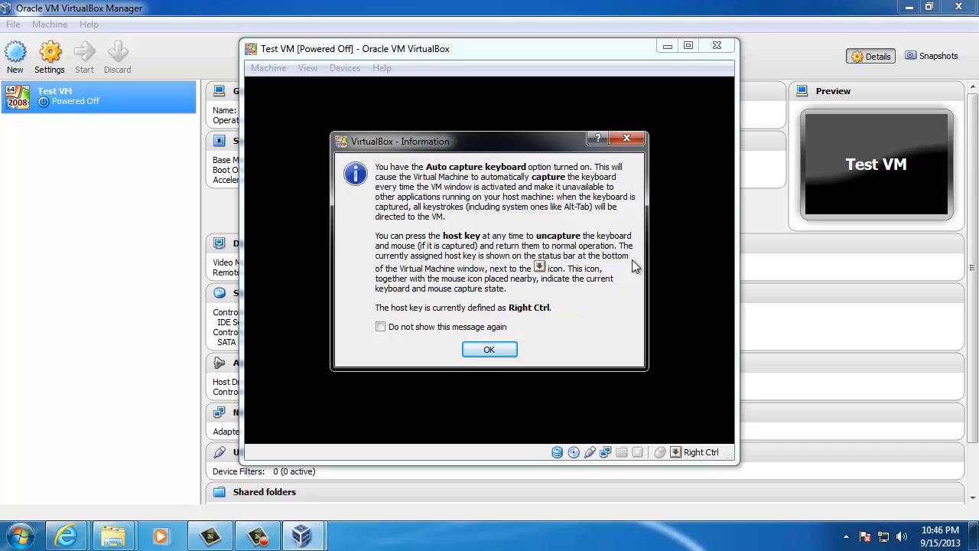
left_click(489, 350)
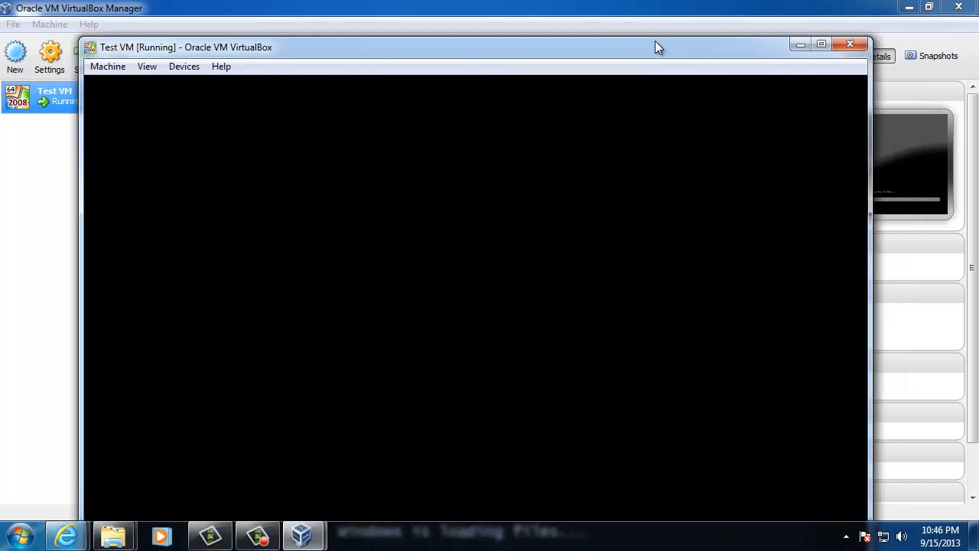
left_click_drag(656, 34, 676, 18)
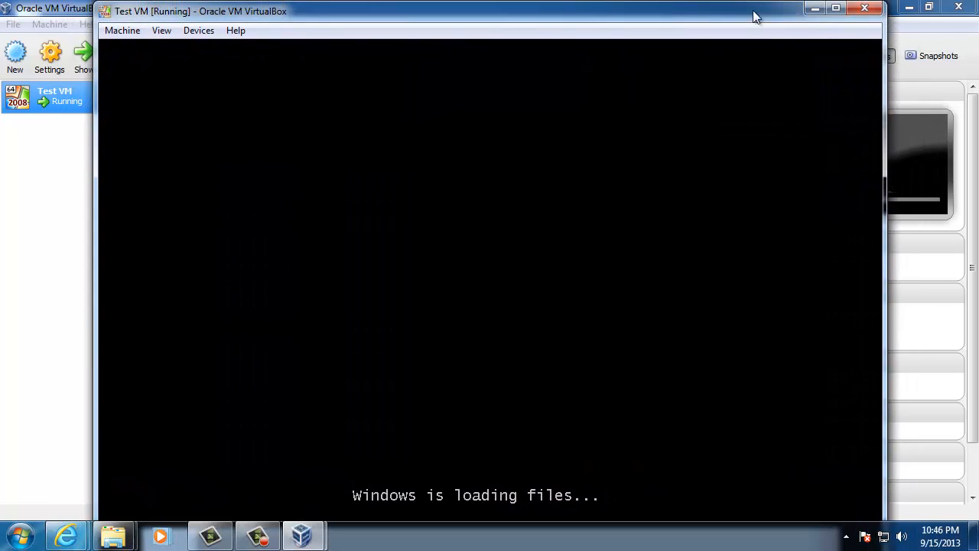
left_click(835, 9)
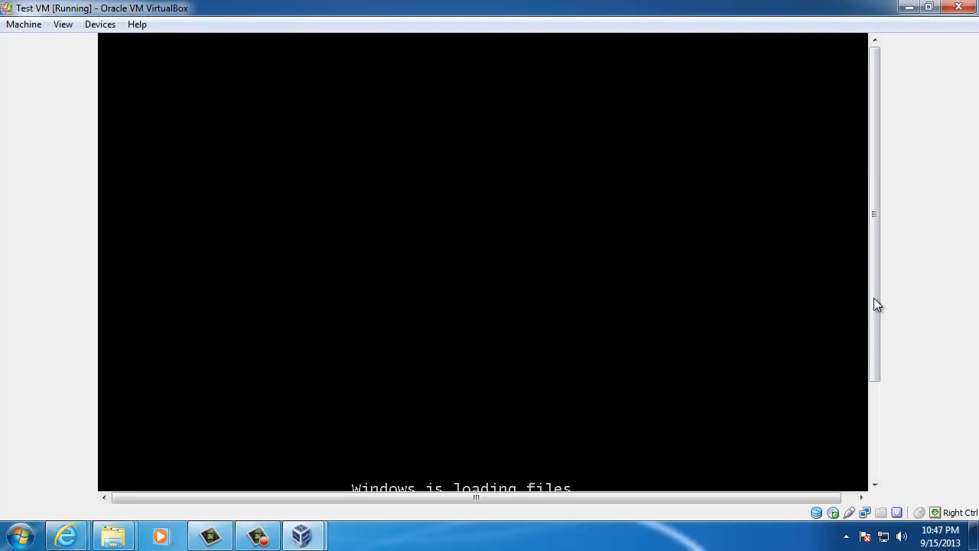
left_click_drag(873, 289, 876, 338)
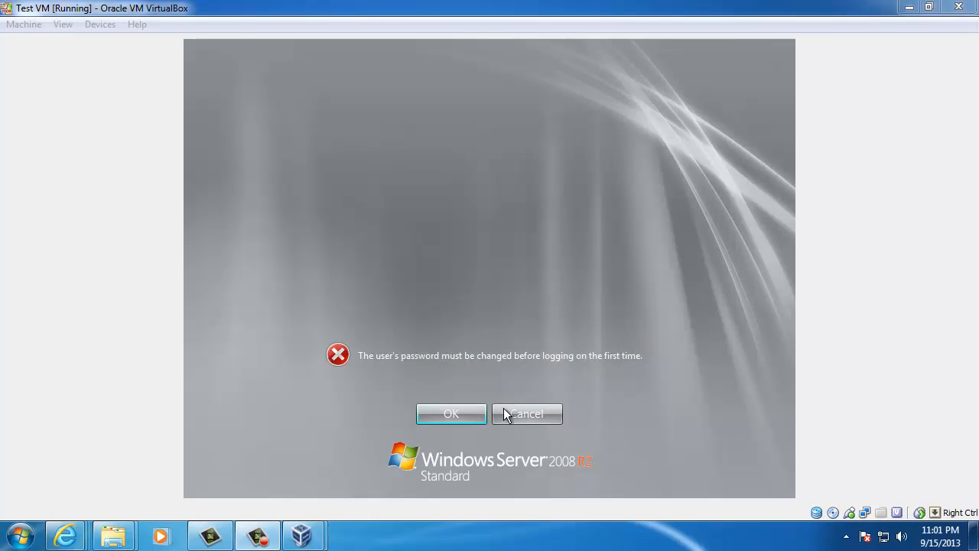
Accept the required password change, then enter and confirm a new password for the Administrator account
left_click(445, 414)
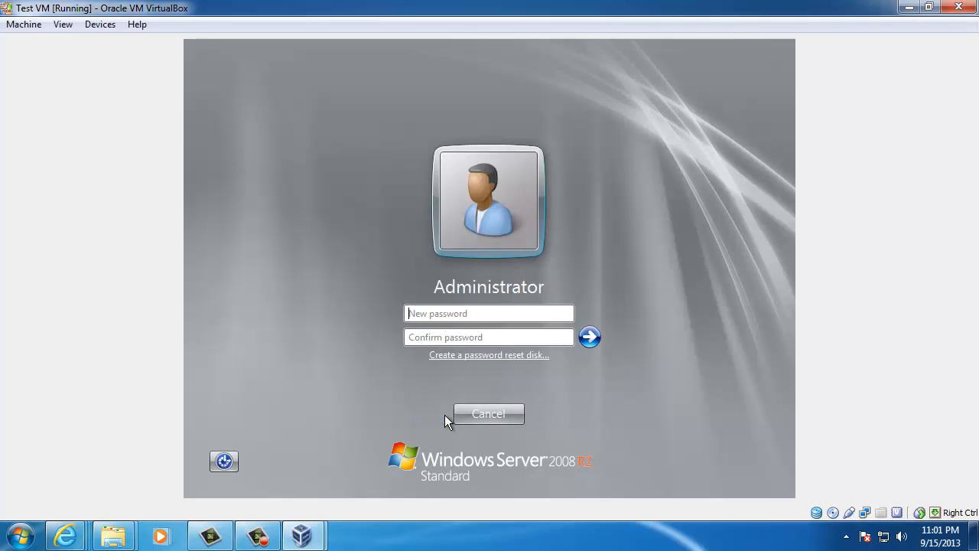
type("••••")
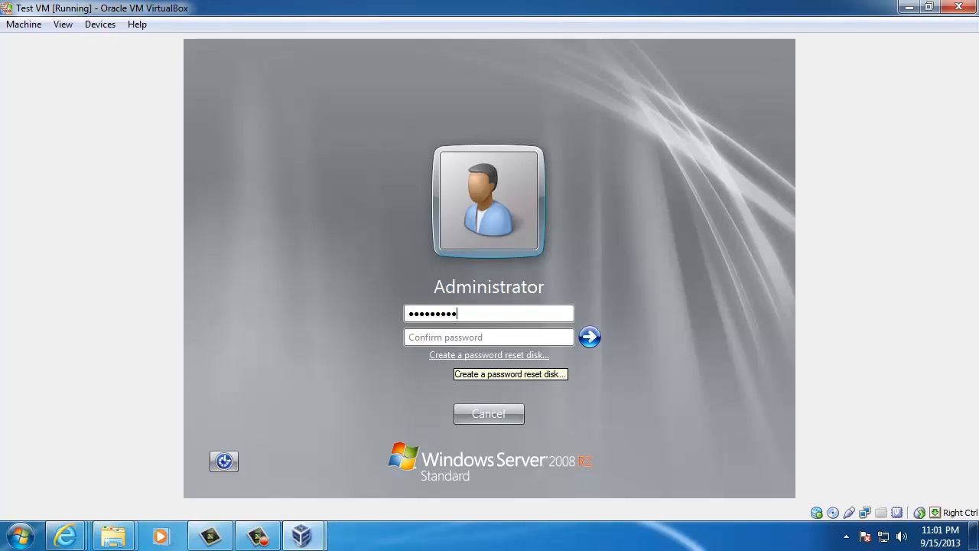
type("••••••••••••")
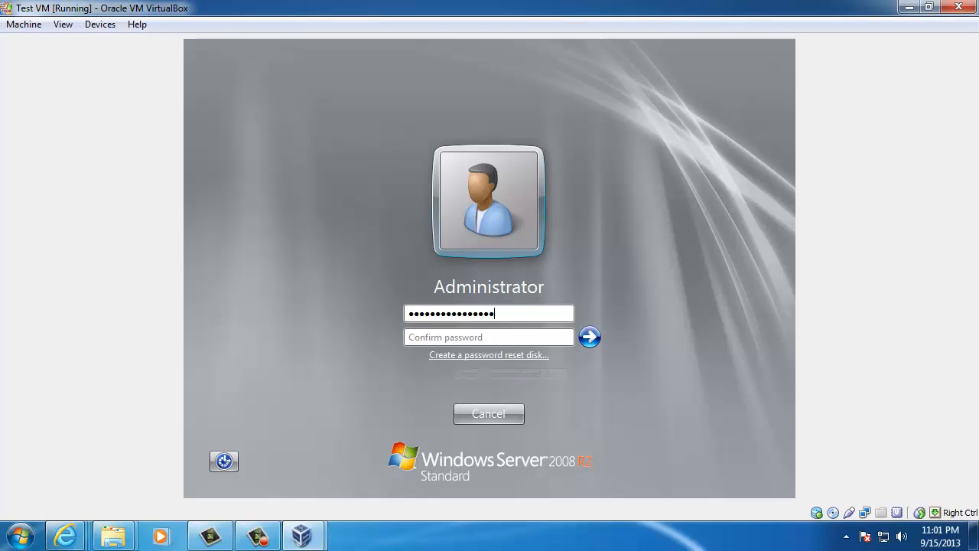
left_click(436, 337)
type("••••••")
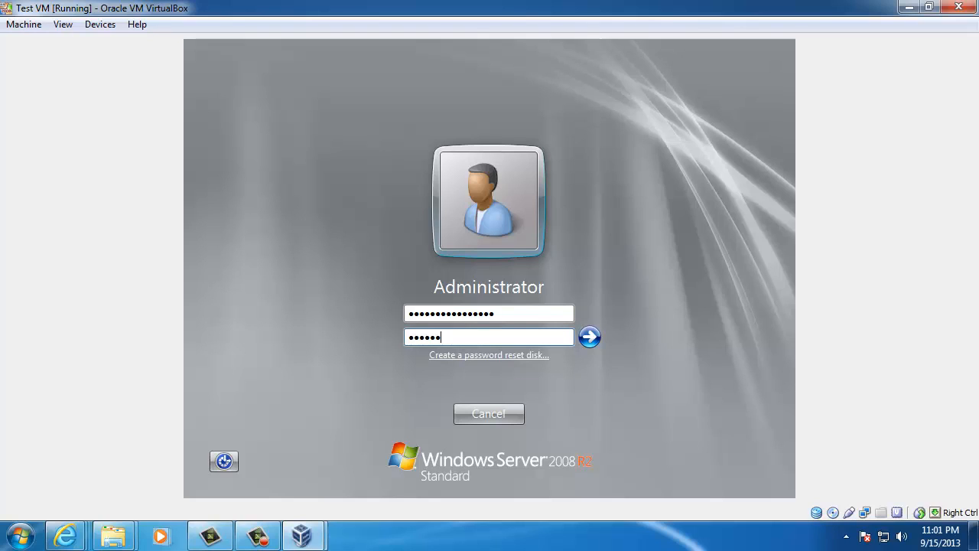
type("••••••••••")
key("Return")
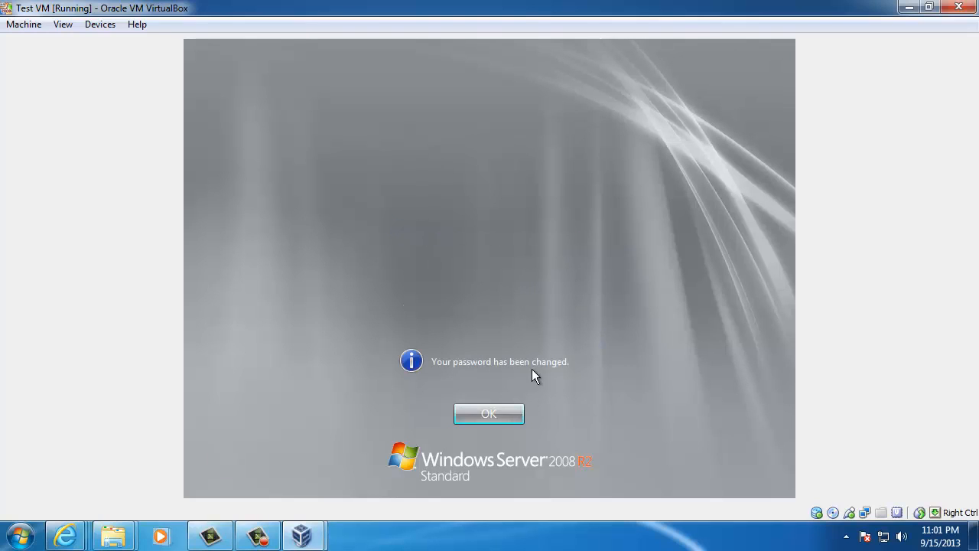
Acknowledge the password change and close the Initial Configuration Tasks window once the guest desktop has loaded
left_click(518, 413)
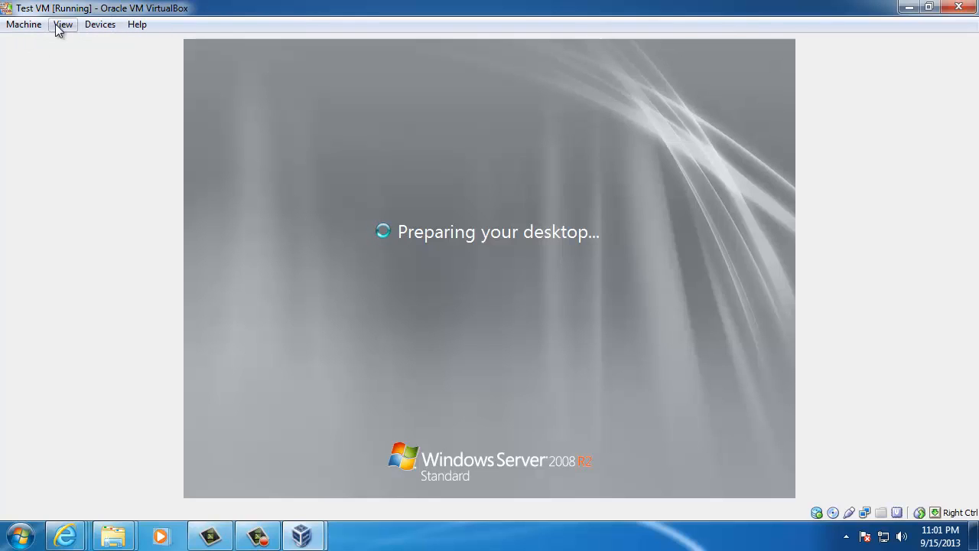
left_click(23, 29)
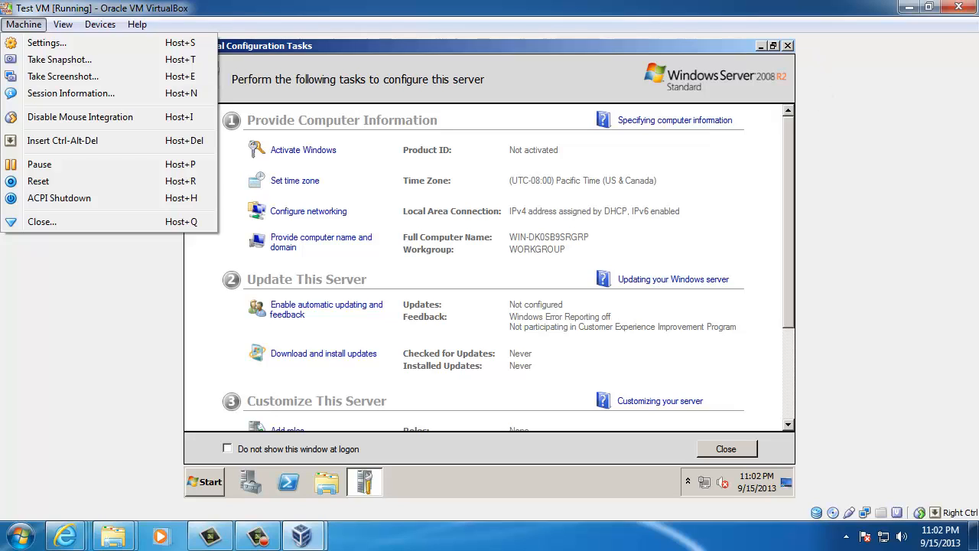
left_click(788, 46)
left_click(788, 46)
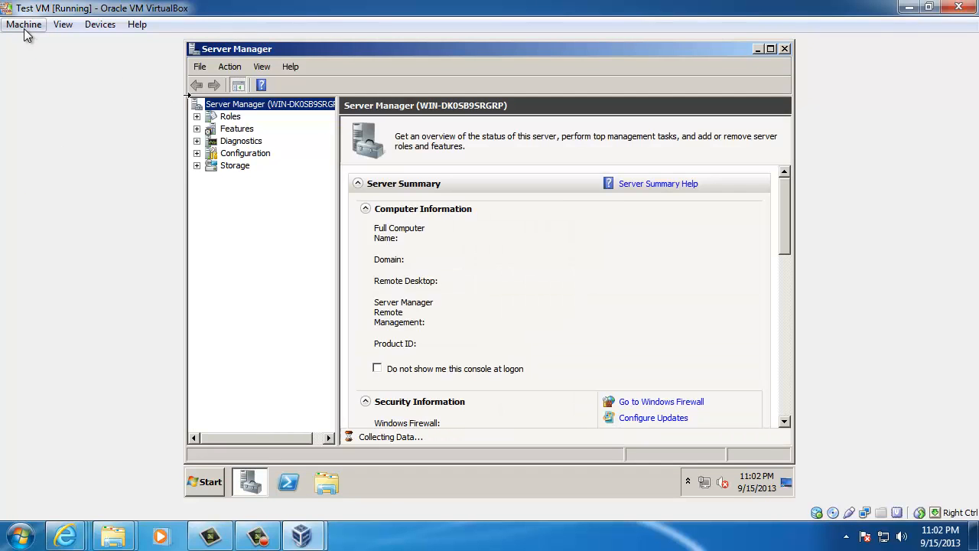
Examine the running VM's machine, display, device and help options, including its network adapter settings, without changing anything
left_click(25, 27)
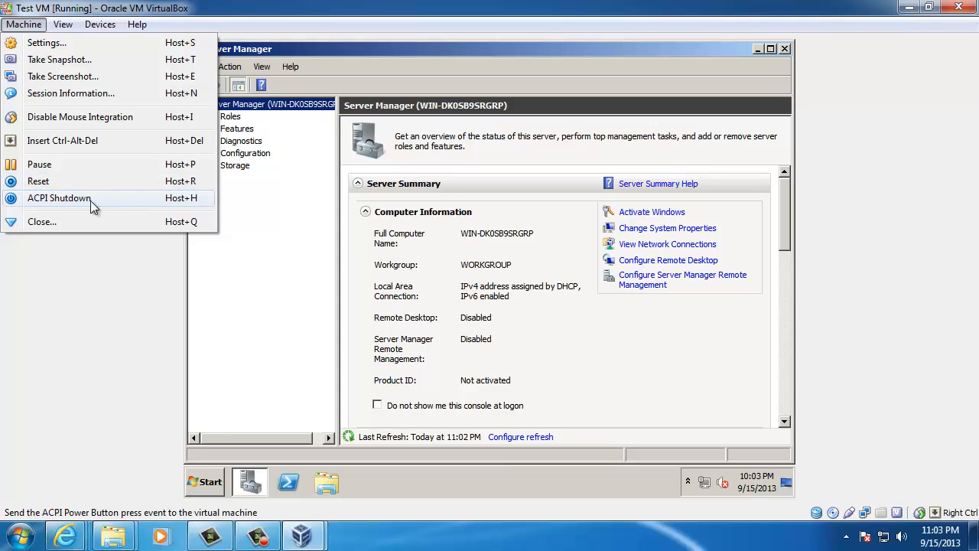
left_click(70, 26)
left_click(67, 25)
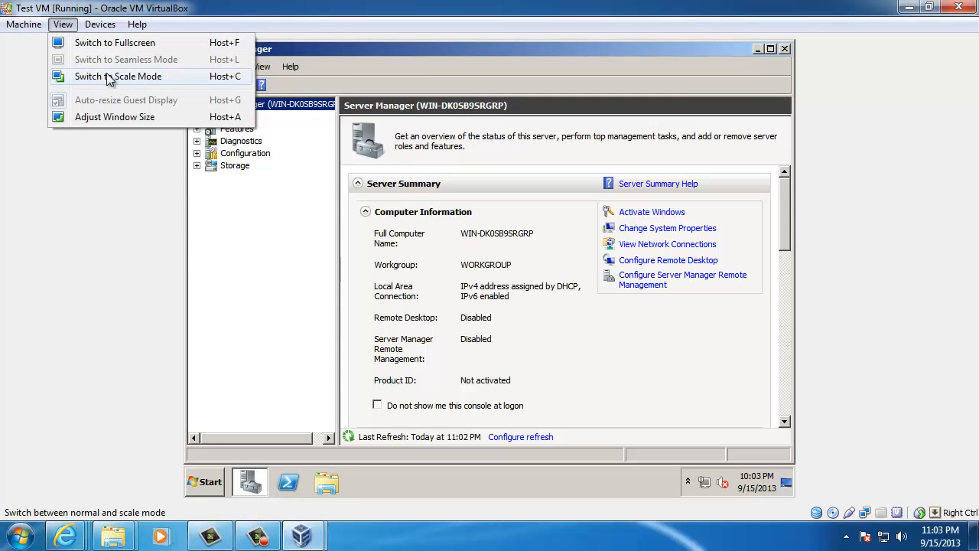
mouse_move(97, 29)
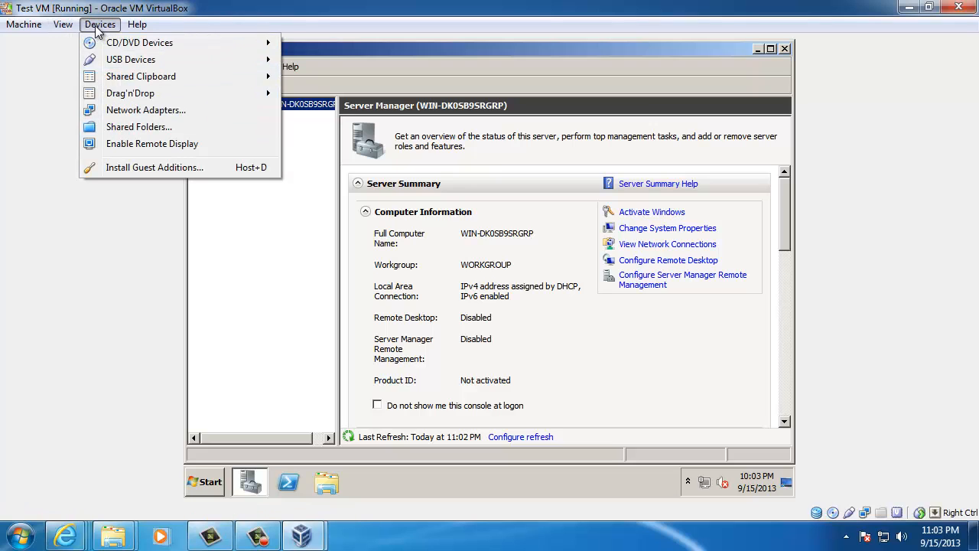
mouse_move(137, 43)
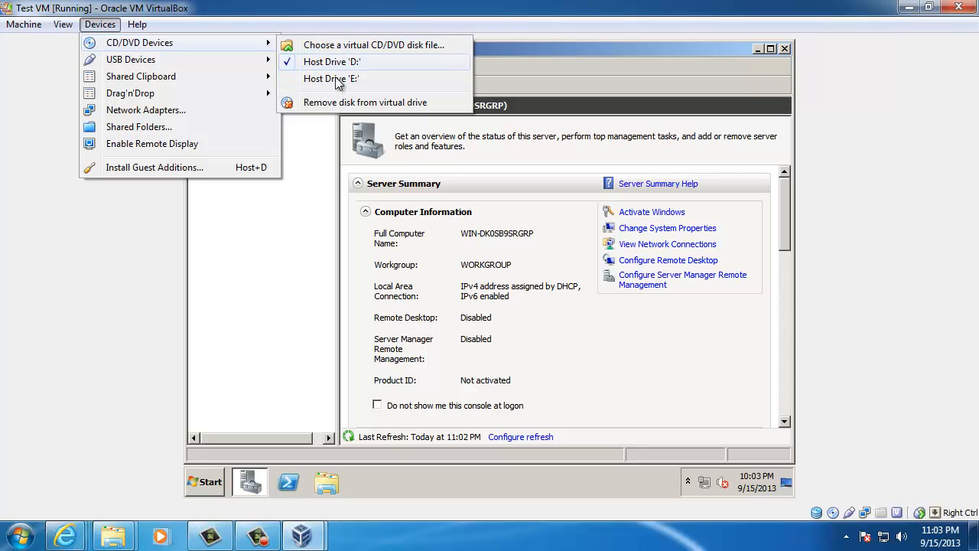
mouse_move(191, 64)
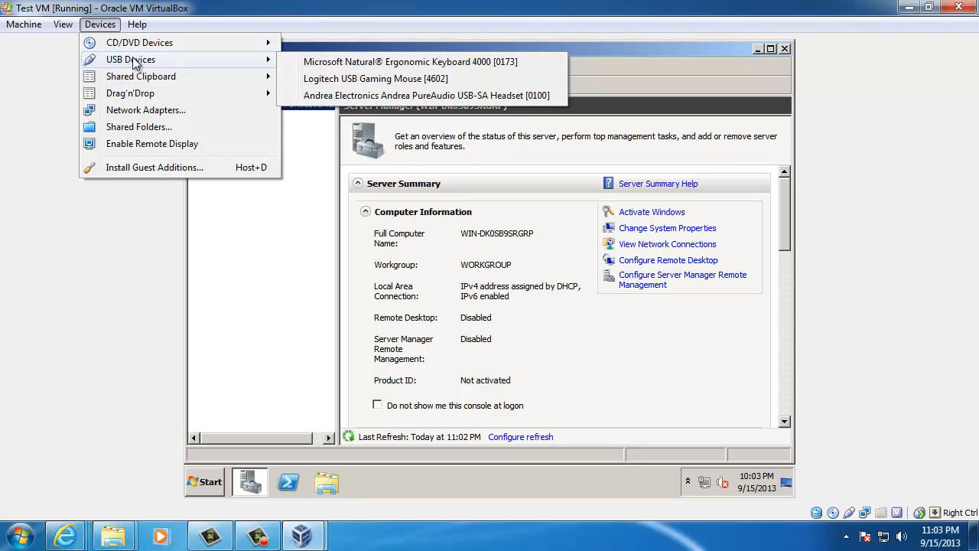
mouse_move(138, 79)
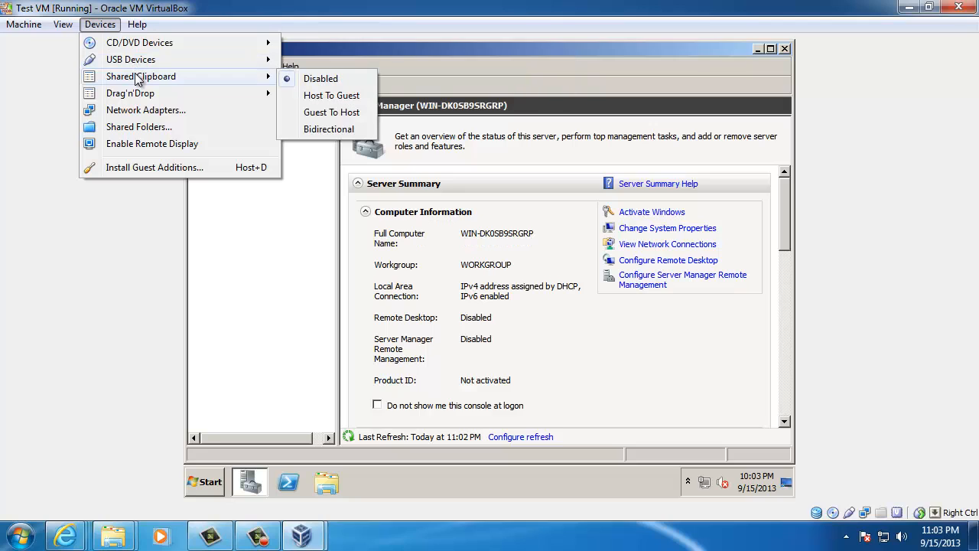
left_click(139, 113)
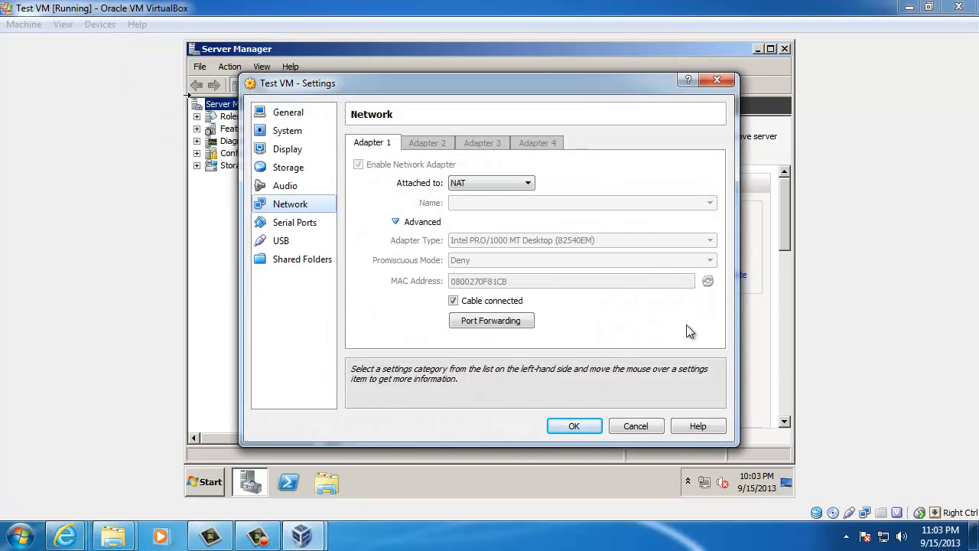
left_click(650, 426)
left_click(101, 26)
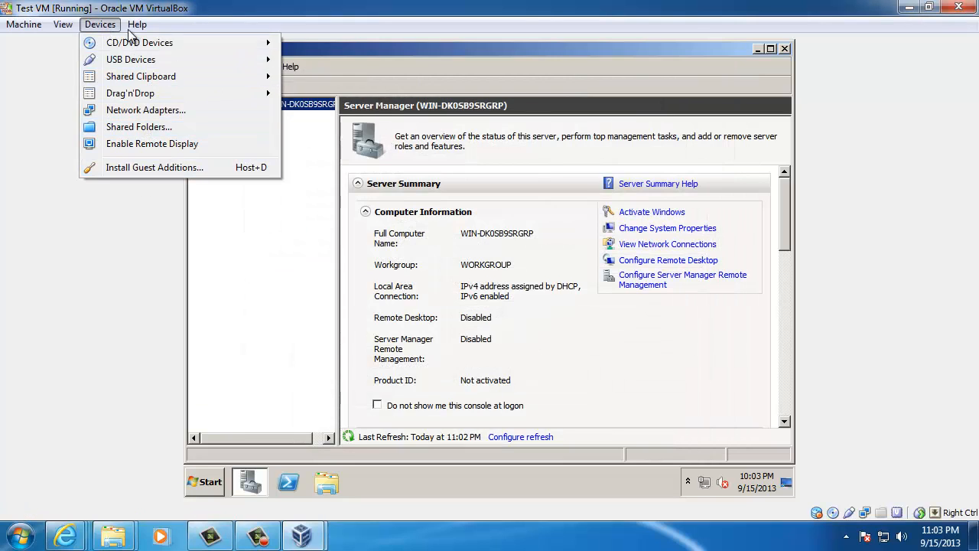
mouse_move(134, 26)
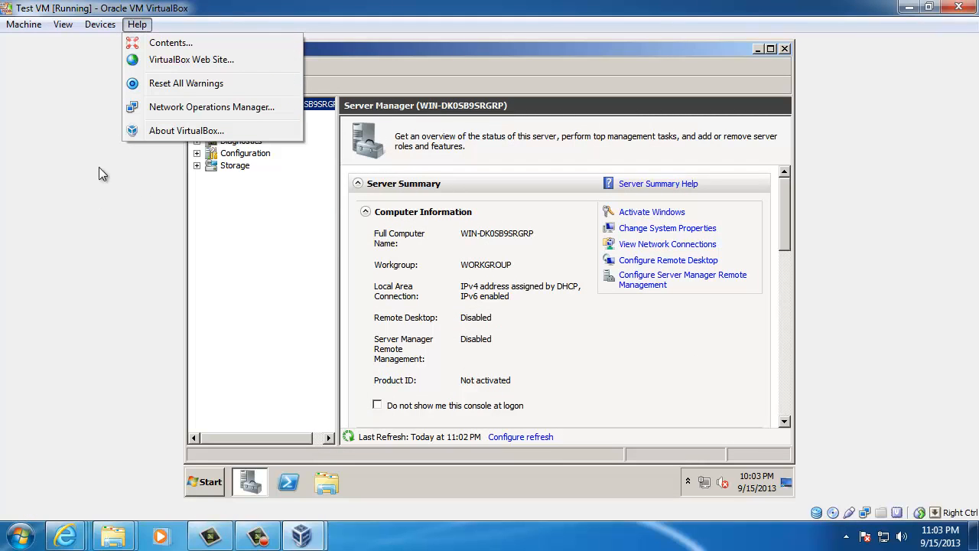
left_click(96, 191)
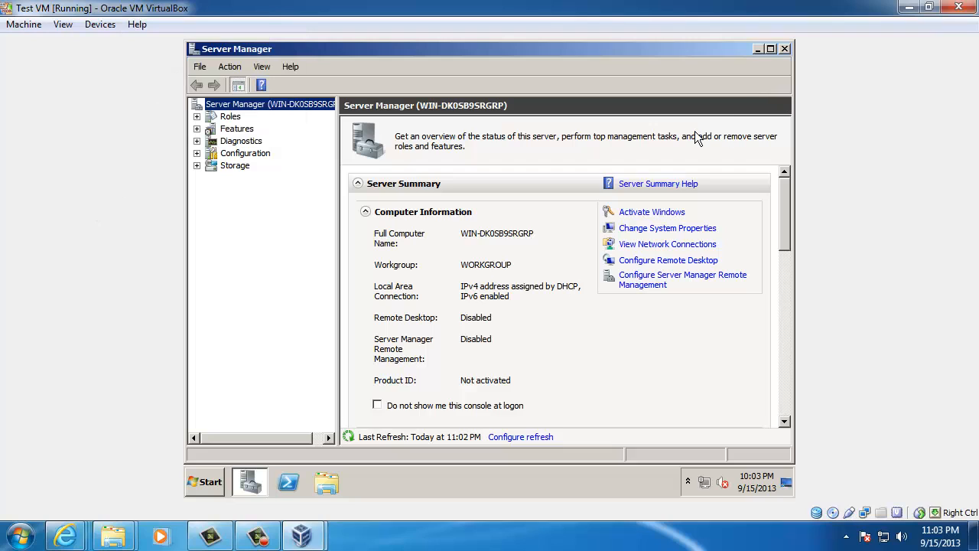
Close Server Manager and shut down the guest Windows Server with the reason Other (Planned) and the comment "jal"
left_click(784, 48)
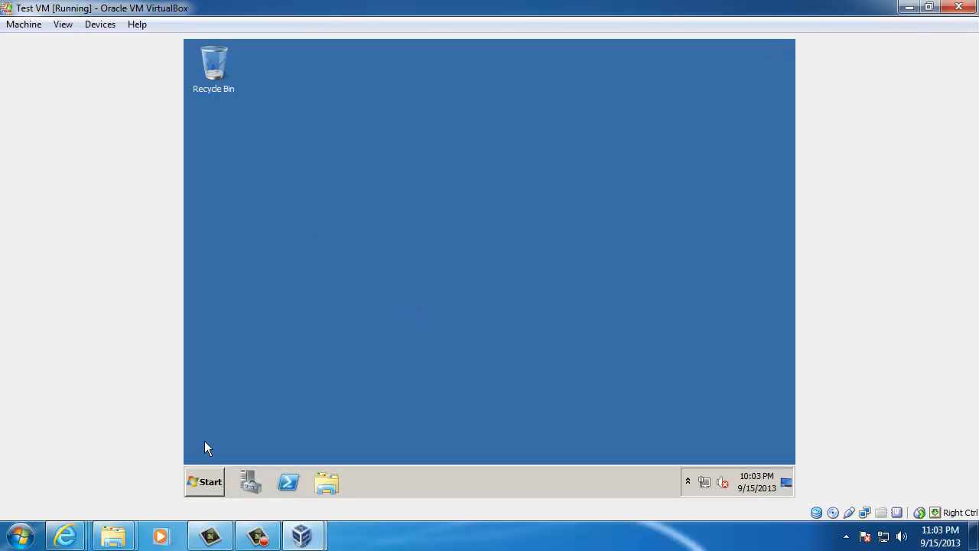
left_click(210, 485)
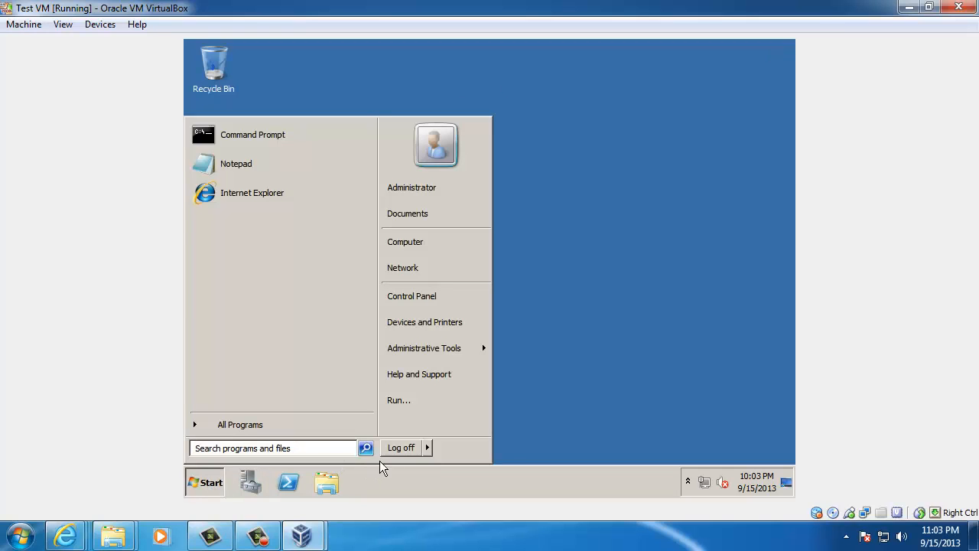
mouse_move(427, 450)
left_click(459, 447)
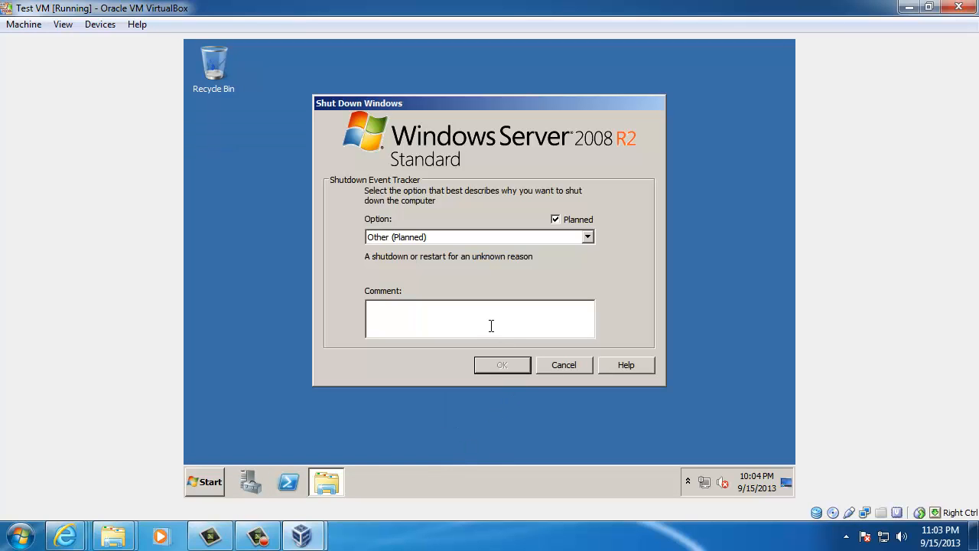
type("jal")
left_click(516, 359)
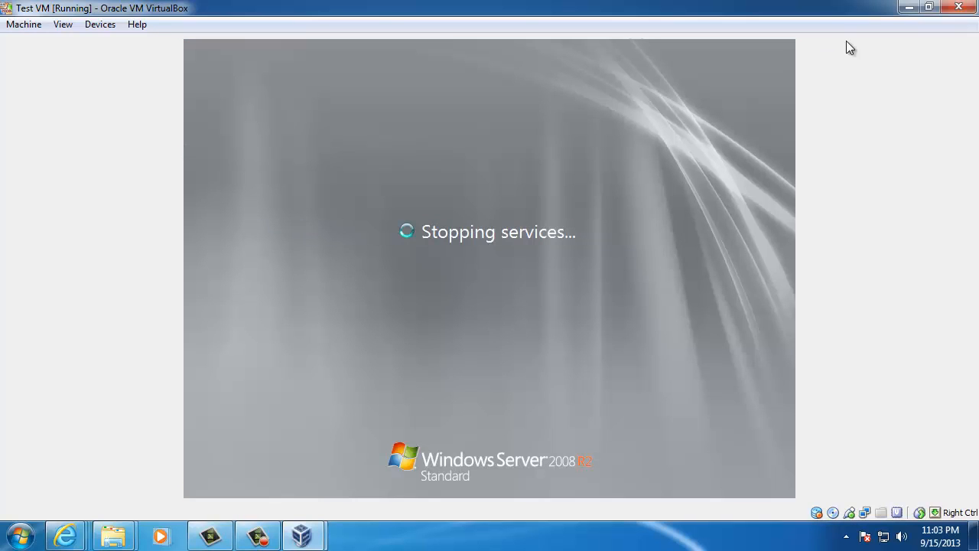
left_click(928, 6)
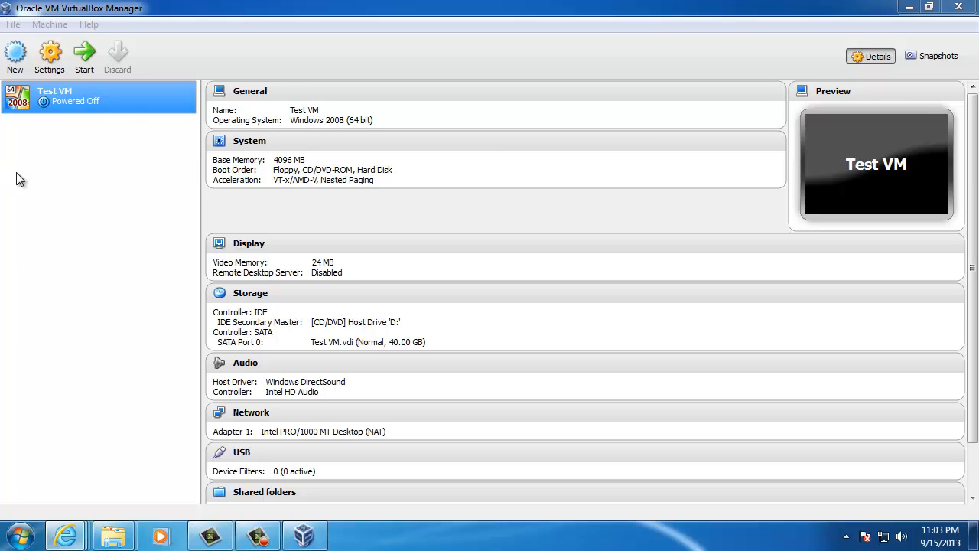
Take a snapshot of the powered-off Test VM under the name Snapshot 1
left_click(63, 98)
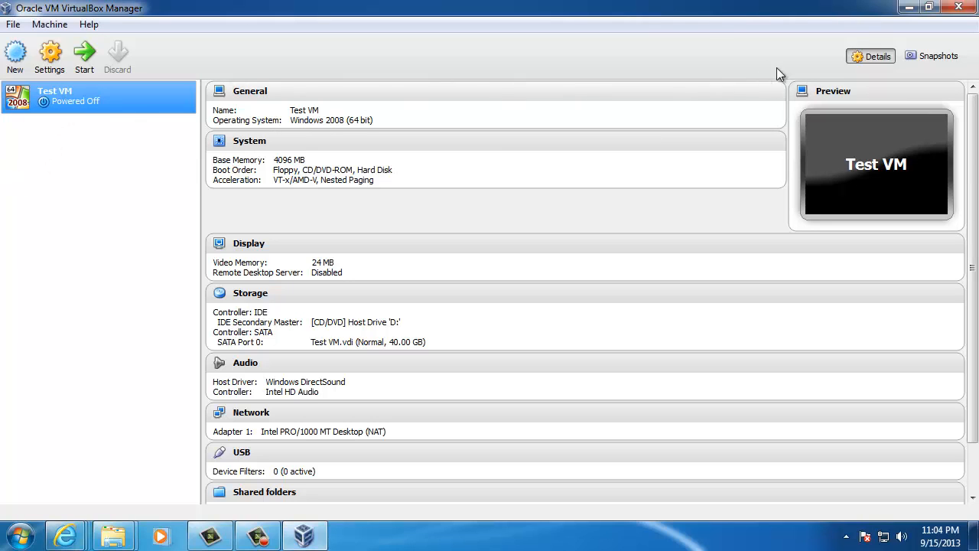
left_click(927, 58)
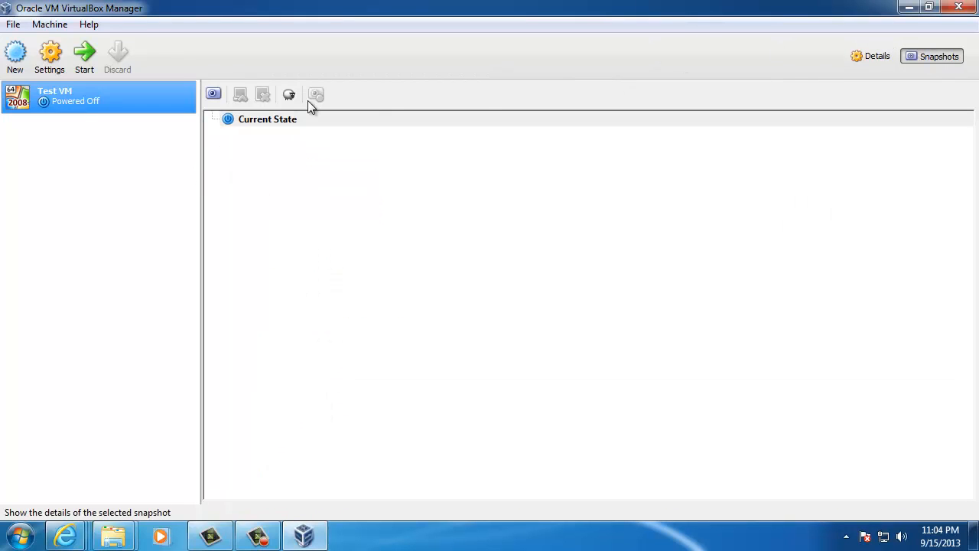
left_click(213, 94)
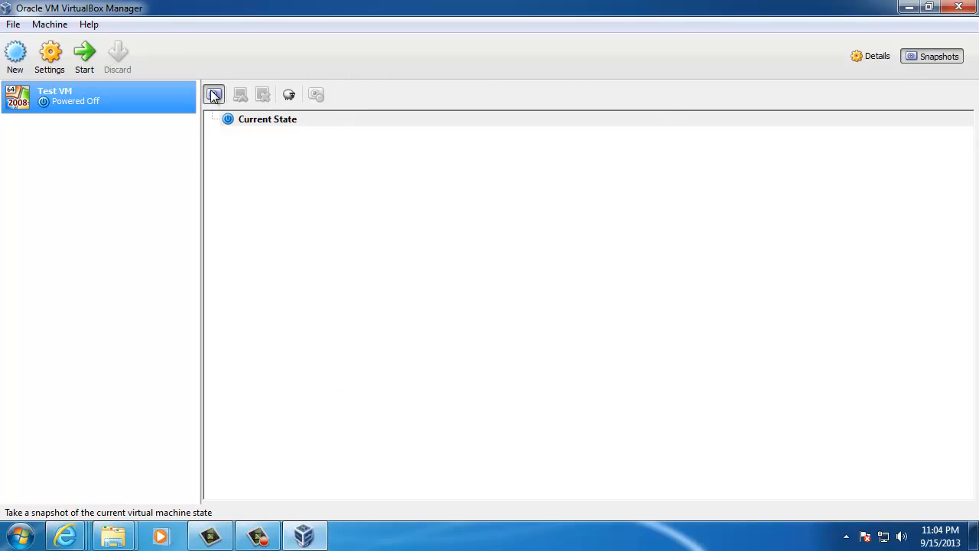
left_click(452, 343)
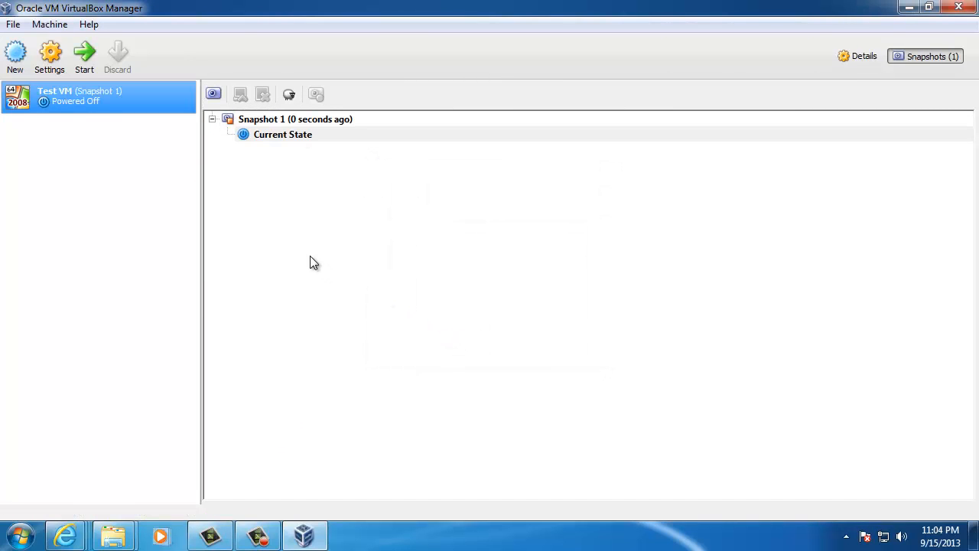
View the new machine name options for cloning Test VM and cancel the clone
left_click(289, 94)
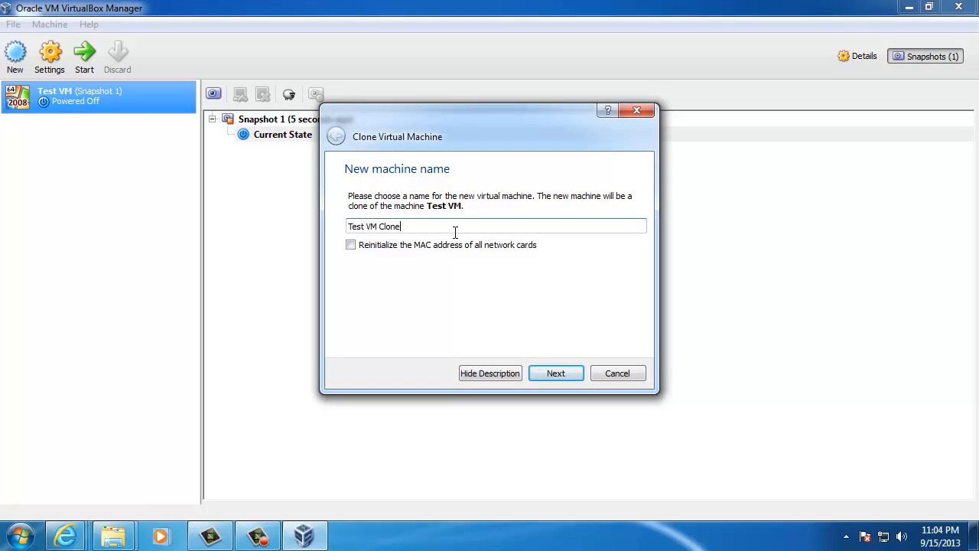
left_click(621, 374)
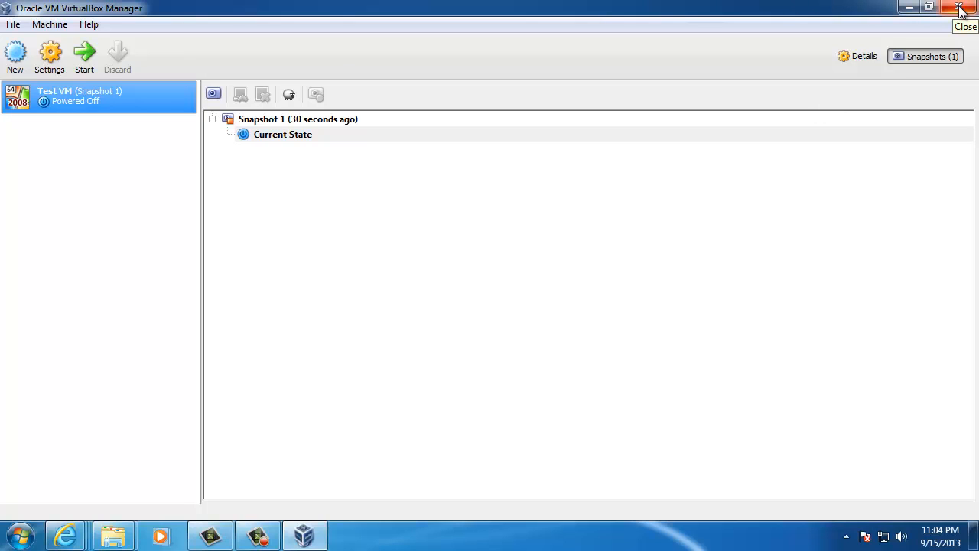
Remove Test VM from the machine list and delete all of its files from the hard disk
right_click(95, 98)
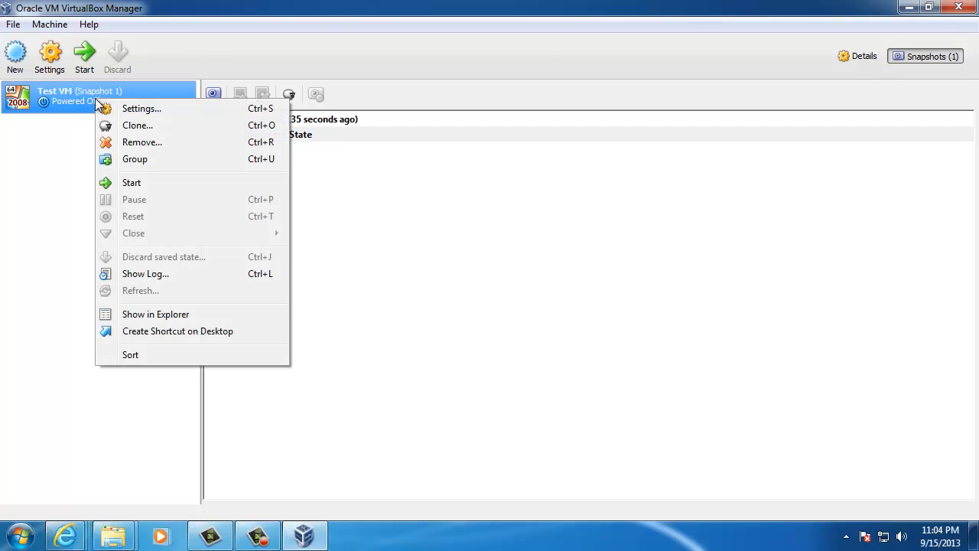
left_click(132, 142)
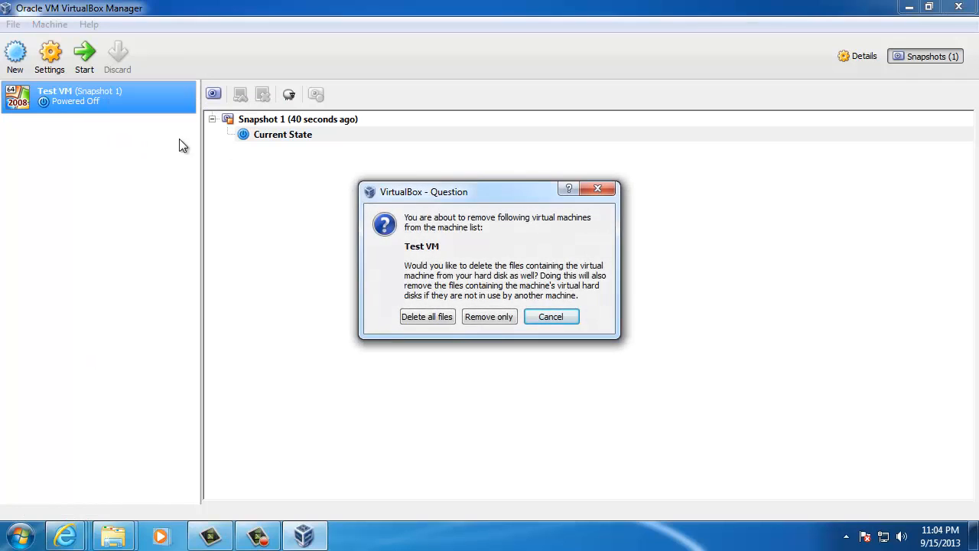
left_click(418, 316)
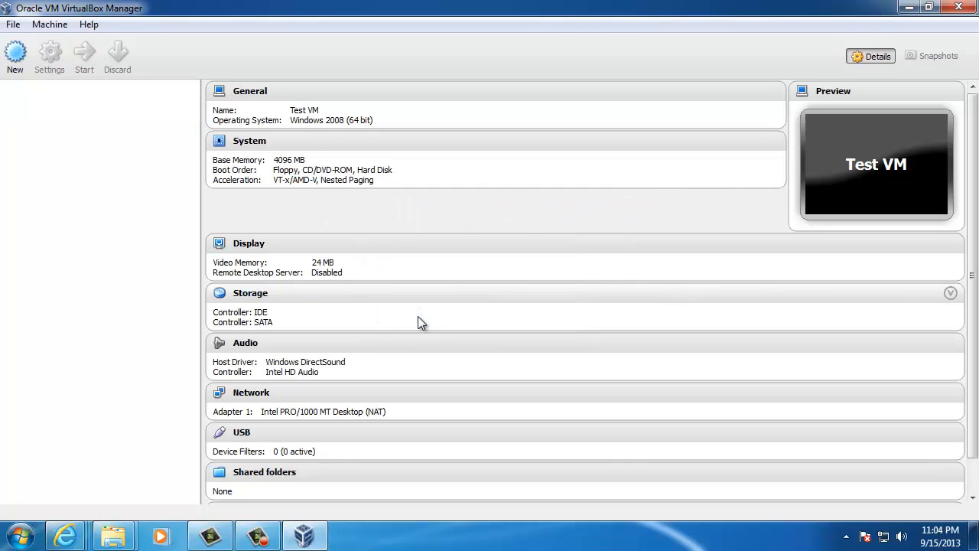